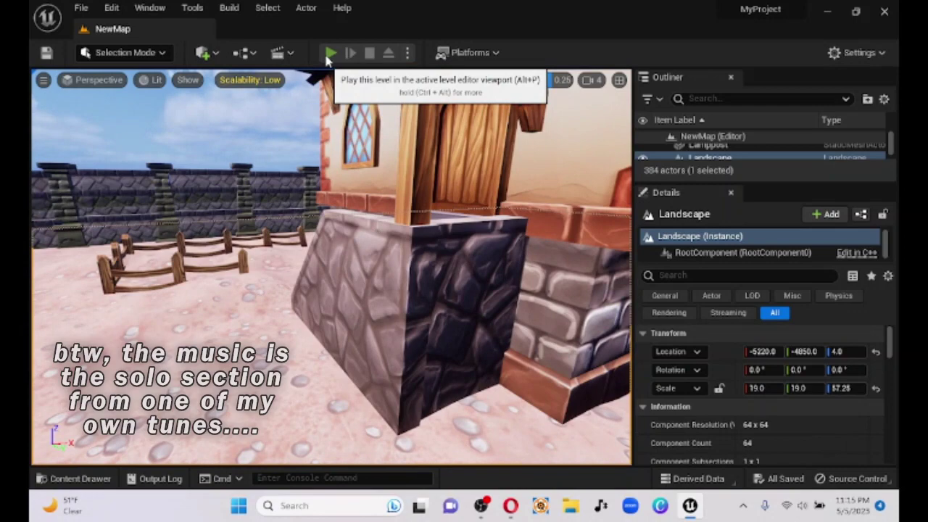
# Play the level in the editor and walk the character up to the large tree to test its collision.
pyautogui.click(330, 53)
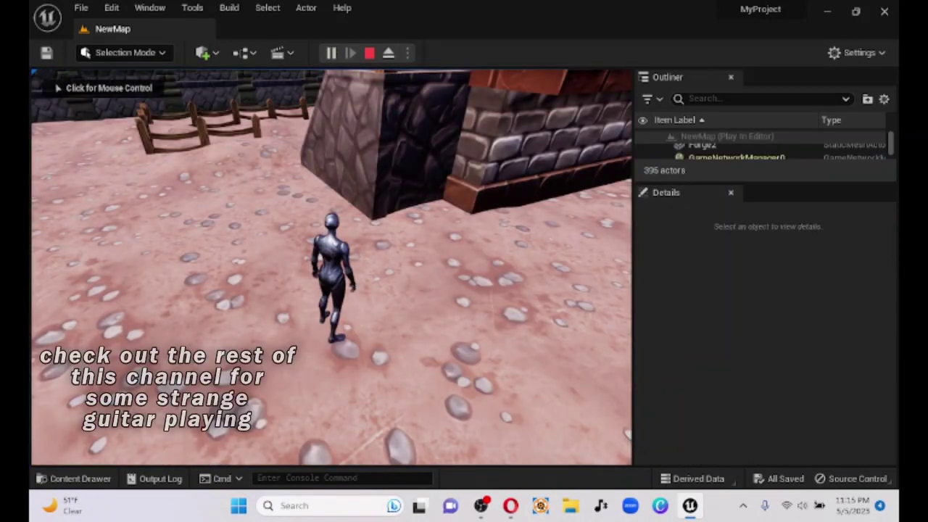
pyautogui.click(279, 258)
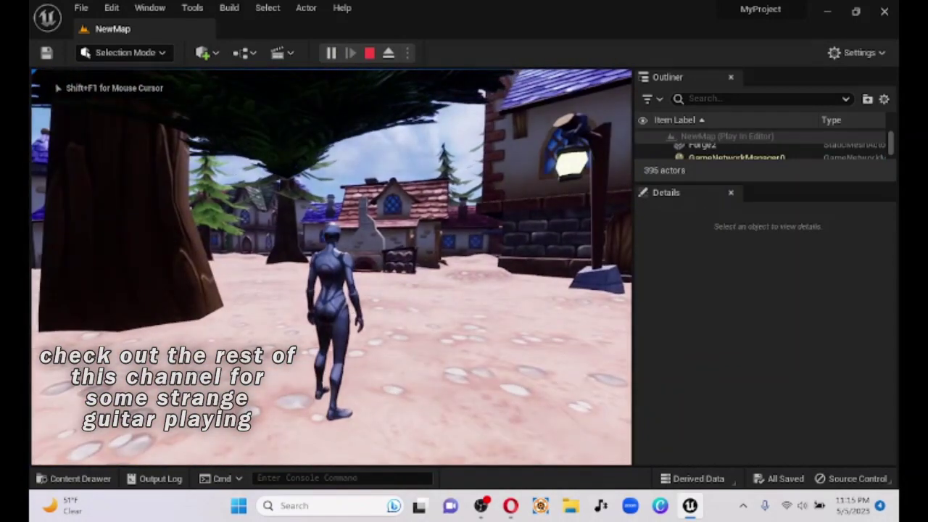
pyautogui.press('w')
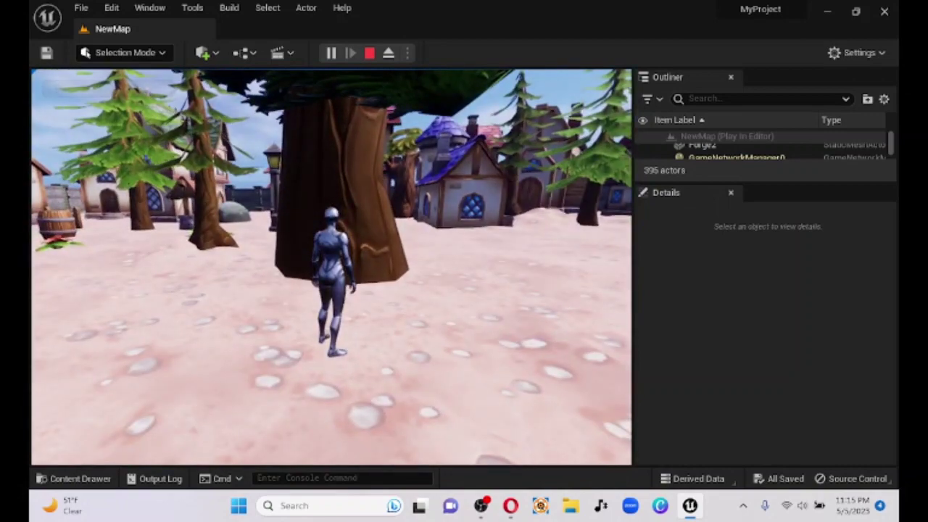
pyautogui.press('w')
pyautogui.press('w')
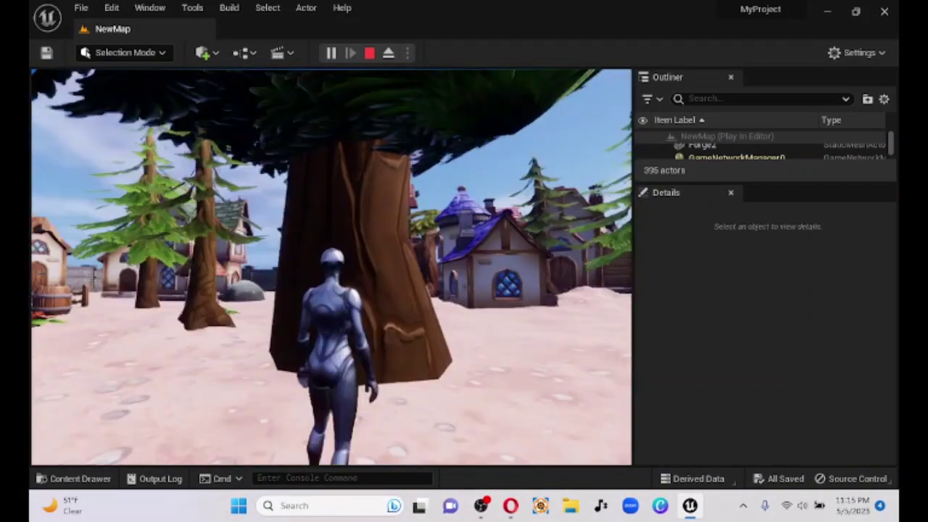
pyautogui.press('w')
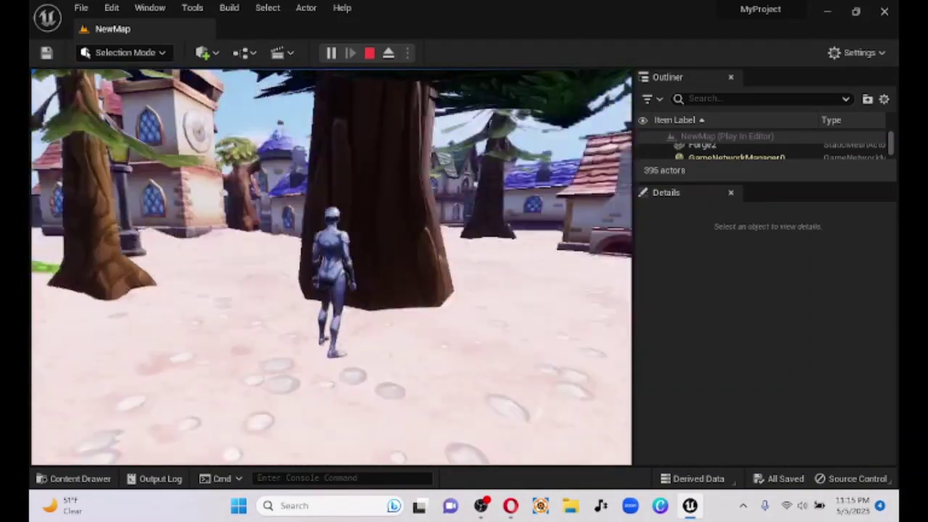
pyautogui.press('w')
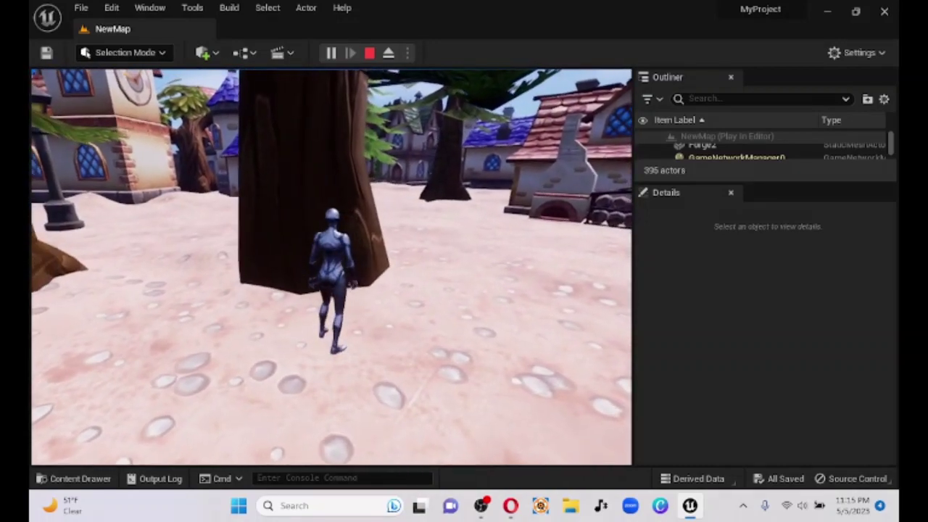
pyautogui.press('w')
pyautogui.press('s')
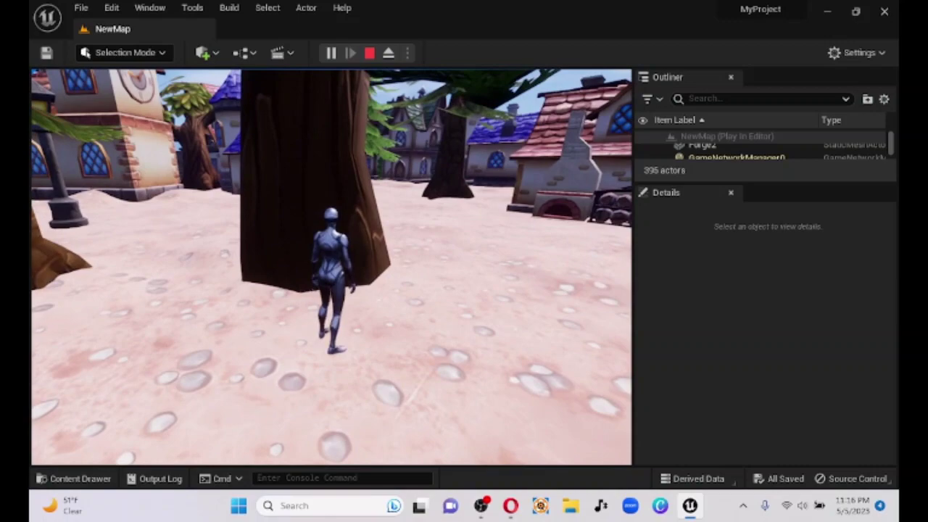
pyautogui.press('w')
pyautogui.press('w')
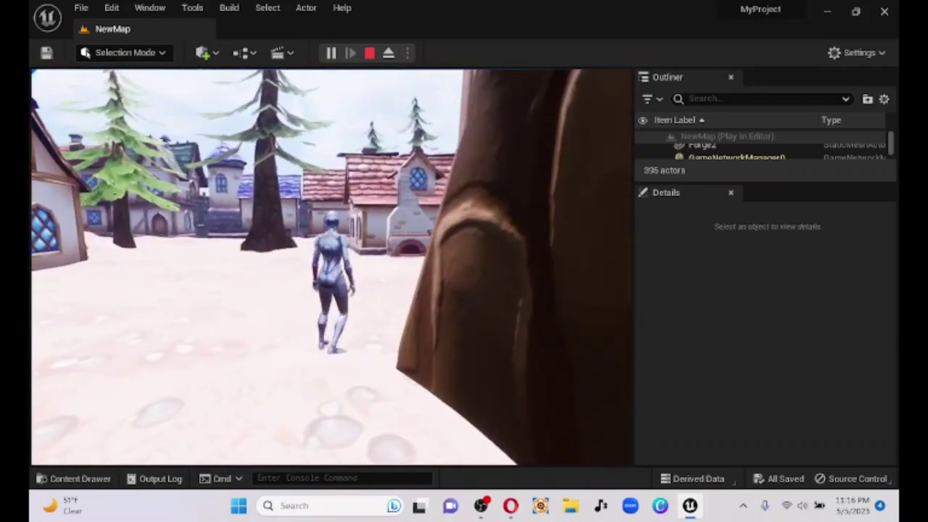
# Run the character past the other trees and village houses to check their collision, and end the play session.
pyautogui.press('w')
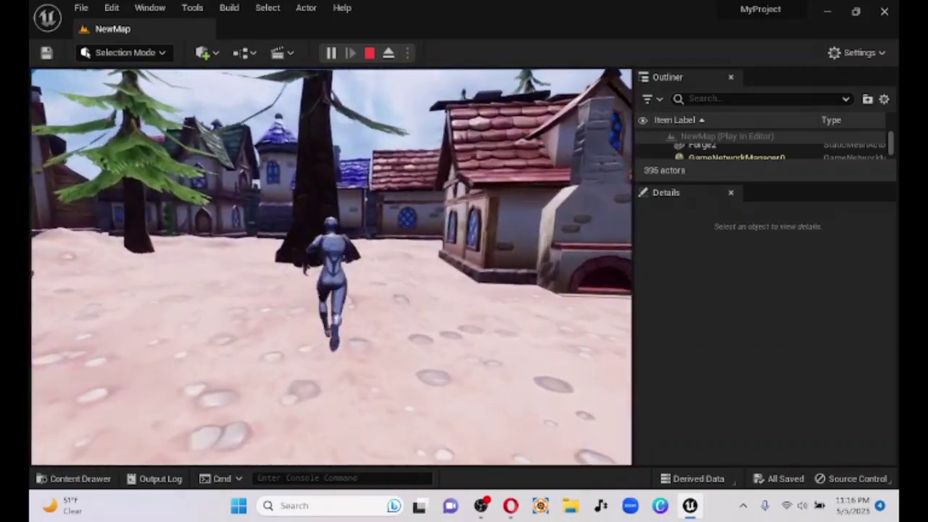
pyautogui.press('w')
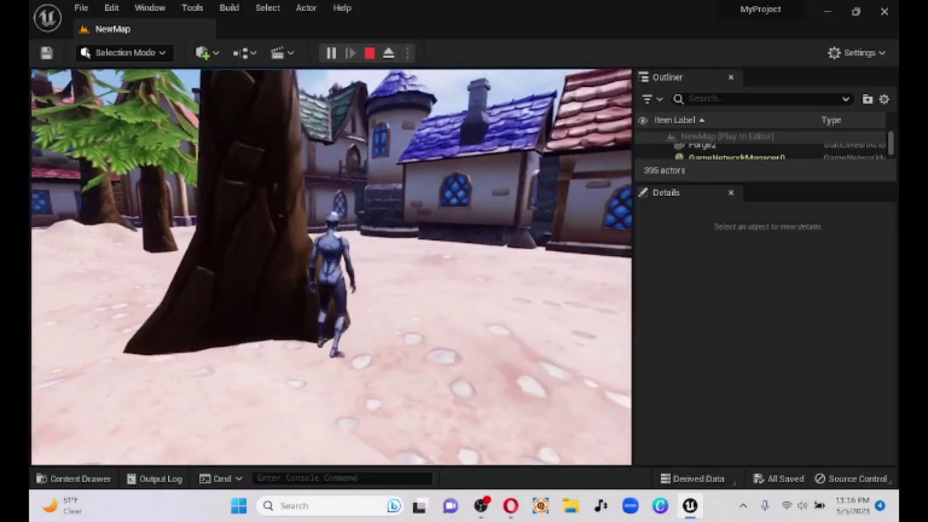
pyautogui.press('w')
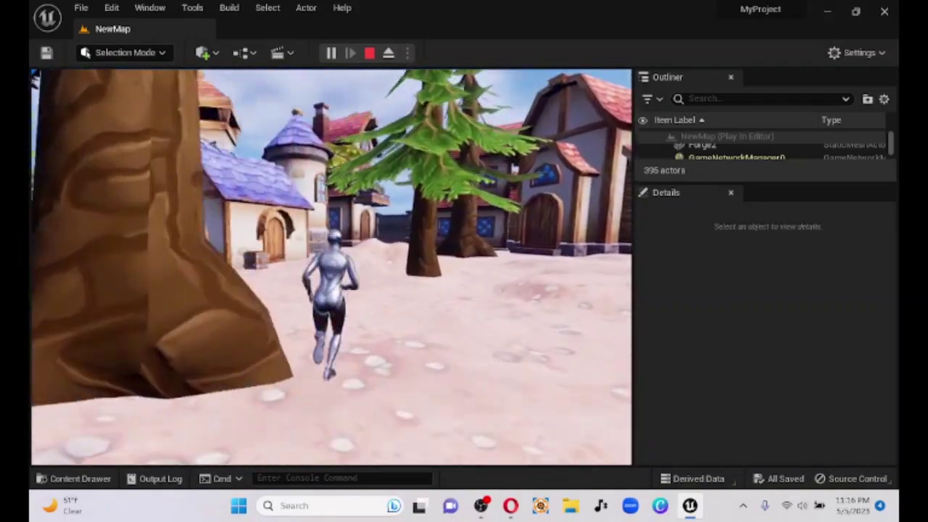
pyautogui.press('w')
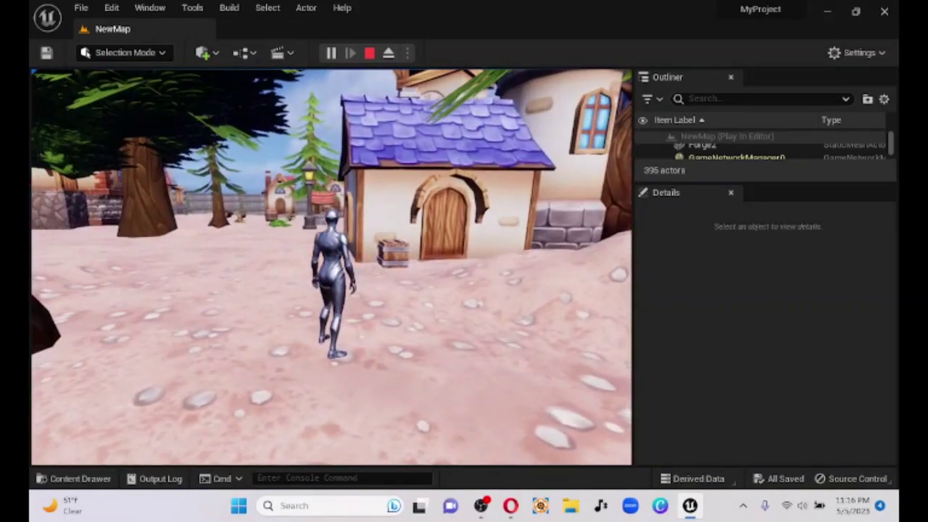
pyautogui.press('w')
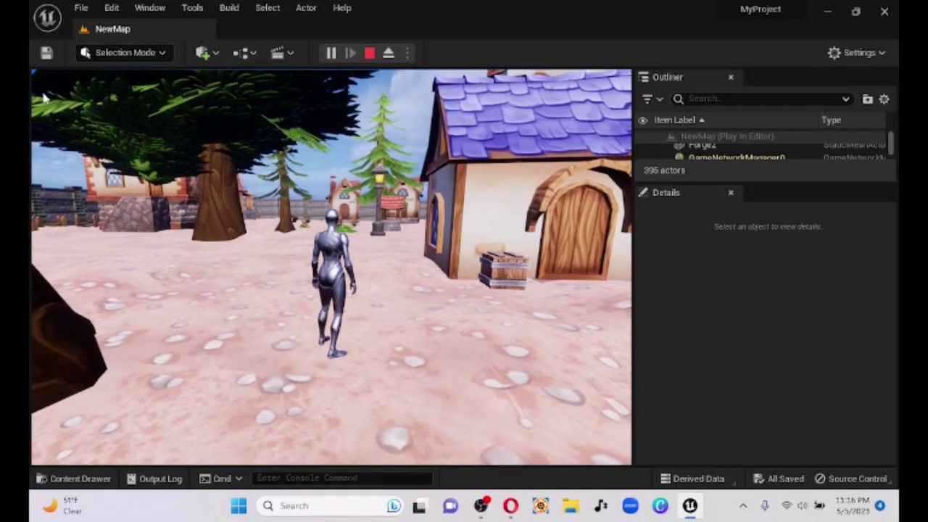
pyautogui.press('Escape')
# Place the Tree_4_snowy model from the HandPaintedEnvironment Models folder on the ground near the stump.
pyautogui.moveTo(332, 266); pyautogui.dragTo(339, 281, button='right')
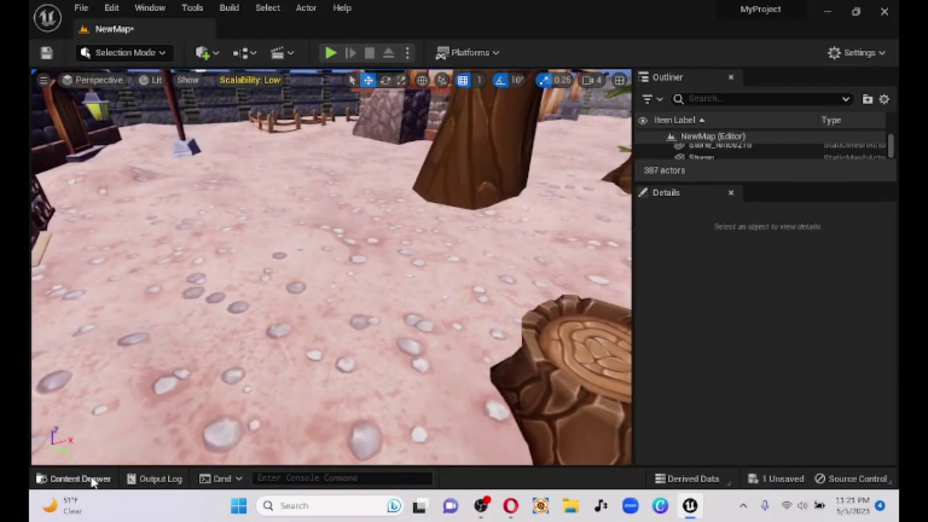
pyautogui.click(96, 479)
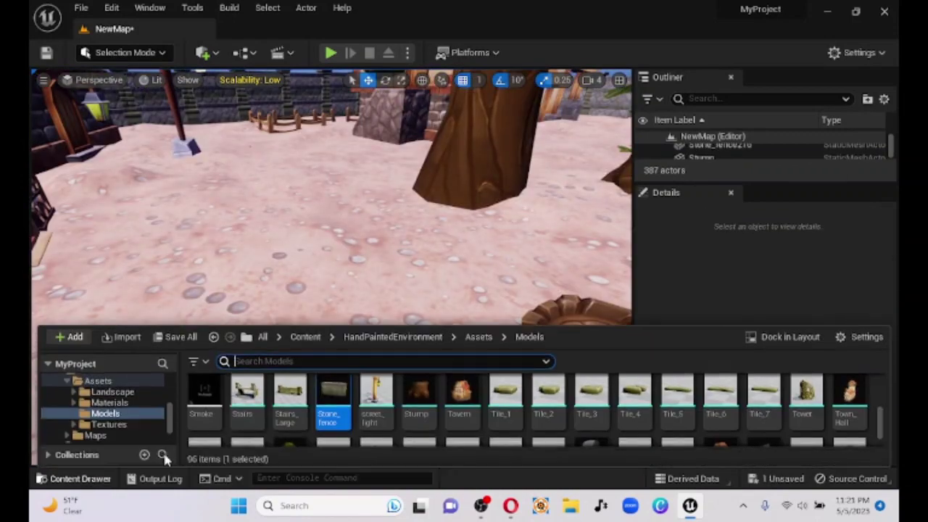
pyautogui.scroll(-2, 533, 443)
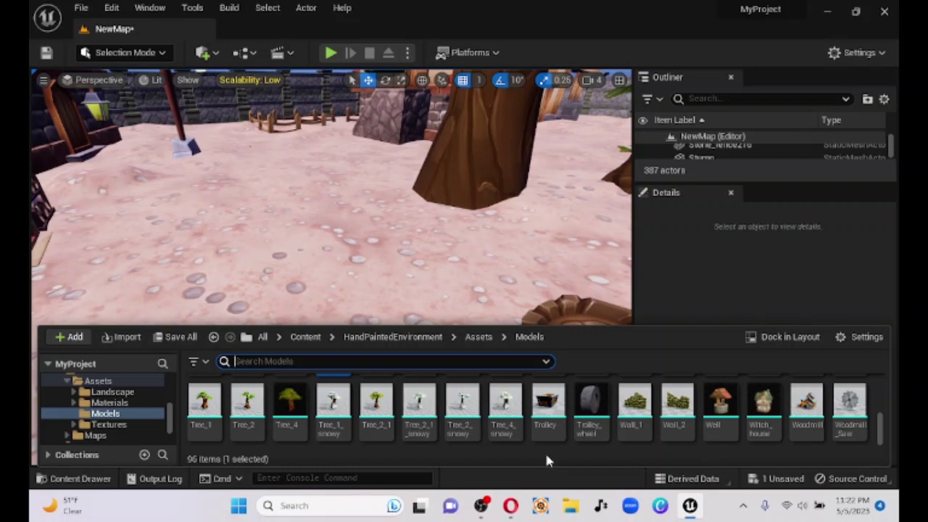
pyautogui.moveTo(502, 407)
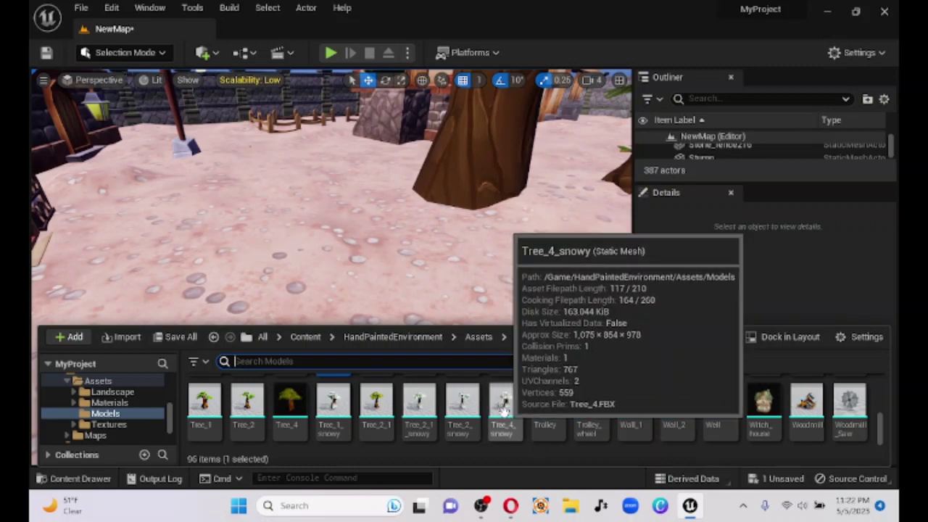
pyautogui.moveTo(504, 409); pyautogui.dragTo(275, 252)
pyautogui.moveTo(350, 322); pyautogui.dragTo(352, 324)
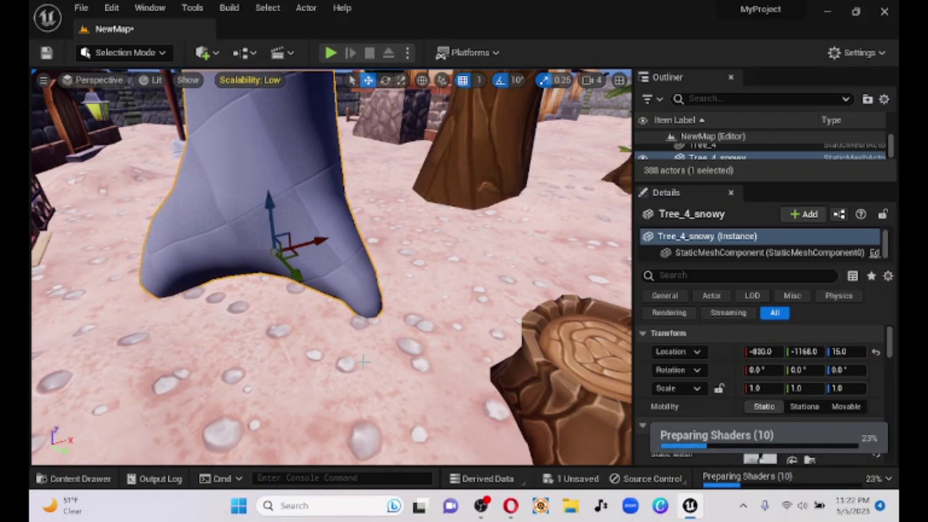
# Lower the snowy tree into the ground to a Z location of -29.
pyautogui.moveTo(385, 386); pyautogui.dragTo(381, 312, button='right')
pyautogui.press('s')
pyautogui.press('w')
pyautogui.press('w')
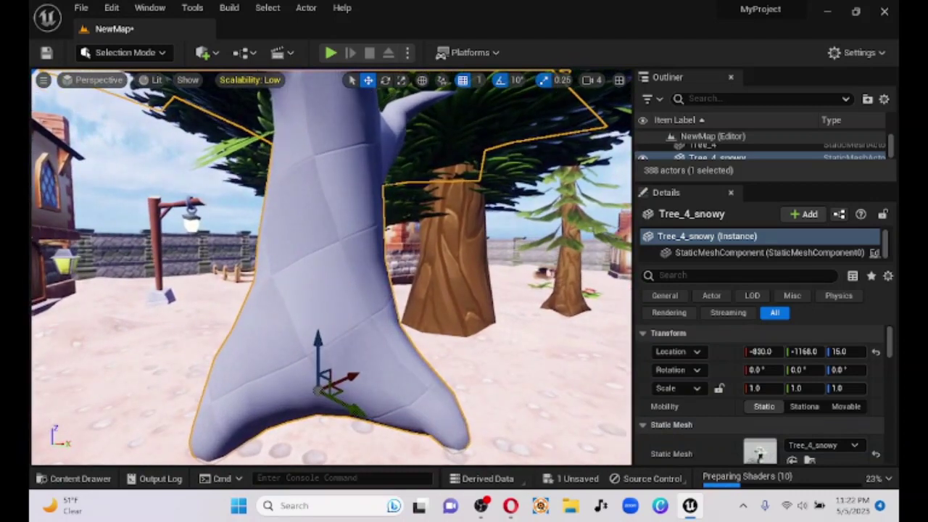
pyautogui.moveTo(314, 354); pyautogui.dragTo(318, 379)
pyautogui.moveTo(488, 378); pyautogui.dragTo(492, 369, button='right')
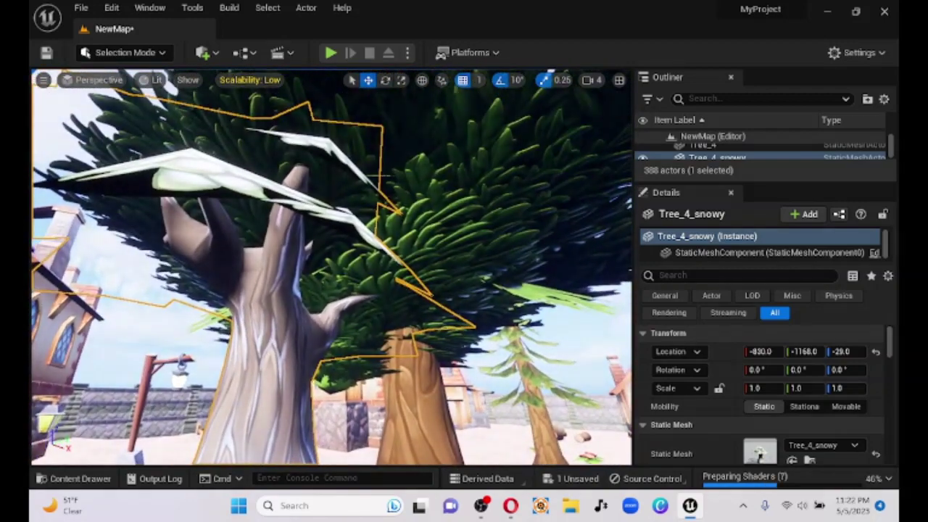
pyautogui.moveTo(430, 410); pyautogui.dragTo(438, 455, button='right')
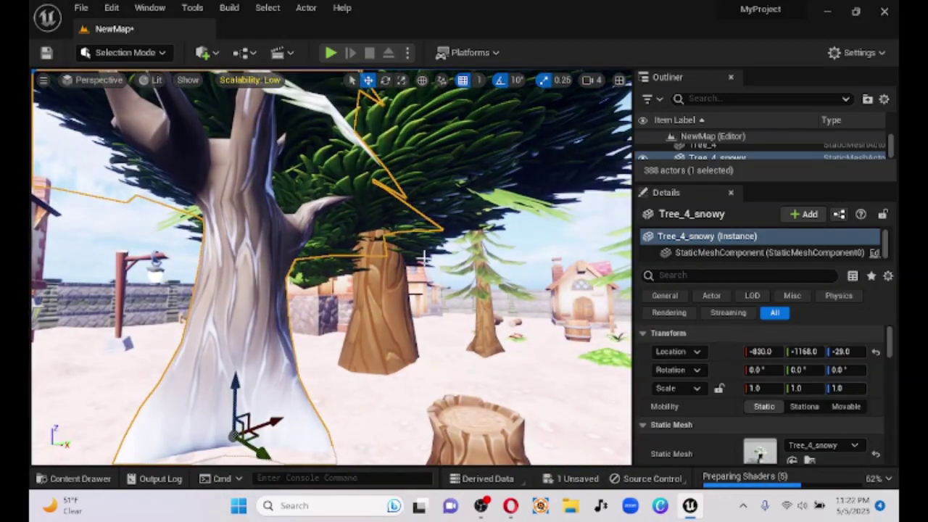
# Scale the snowy tree down uniformly to 0.75.
pyautogui.click(402, 79)
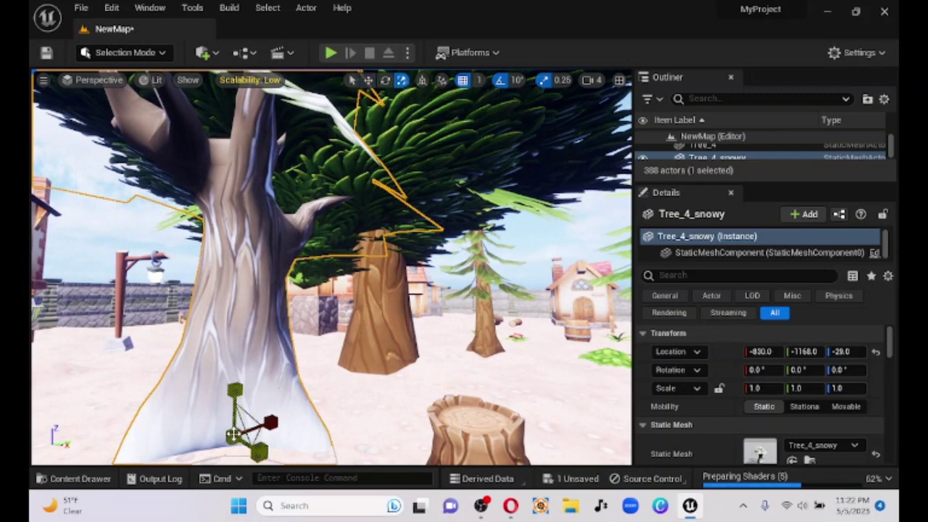
pyautogui.moveTo(231, 435); pyautogui.dragTo(217, 453)
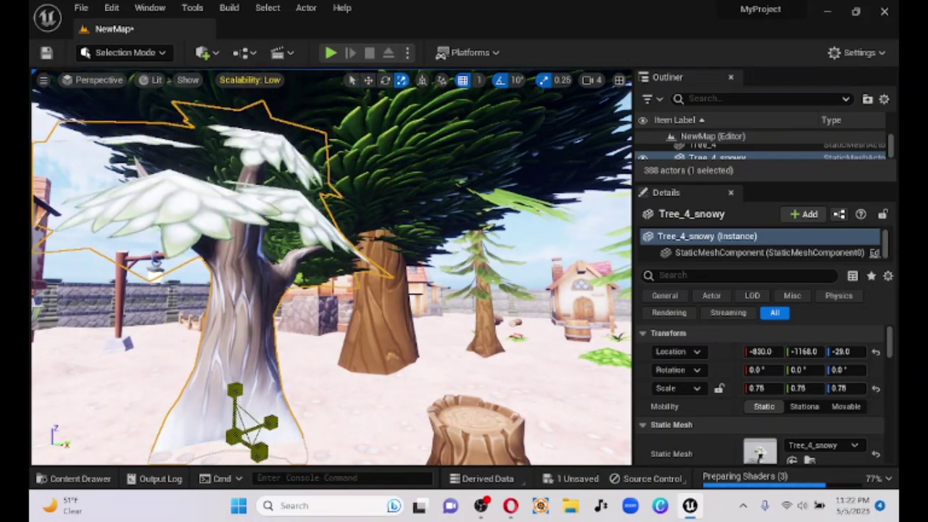
pyautogui.moveTo(334, 403); pyautogui.dragTo(352, 413, button='right')
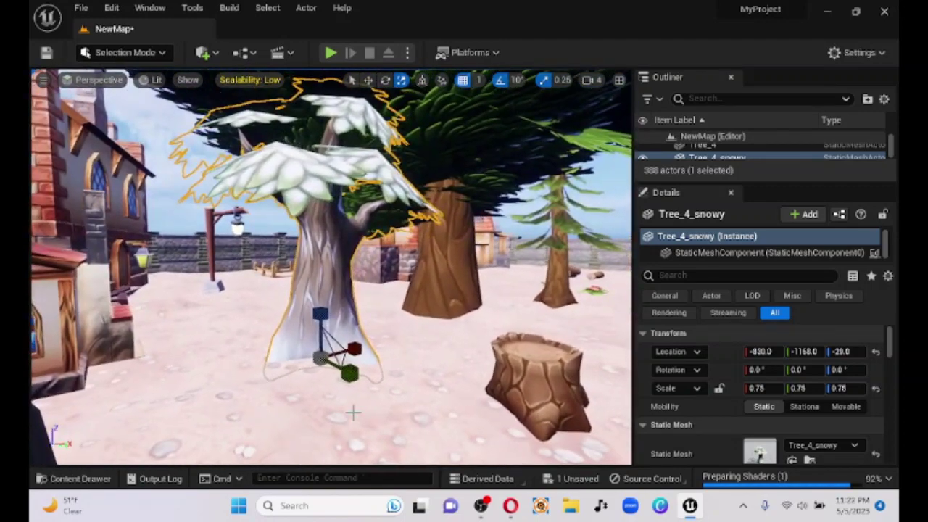
# Turn on the viewport's collision display to inspect the collision around the snowy tree, and turn it off again.
pyautogui.click(190, 81)
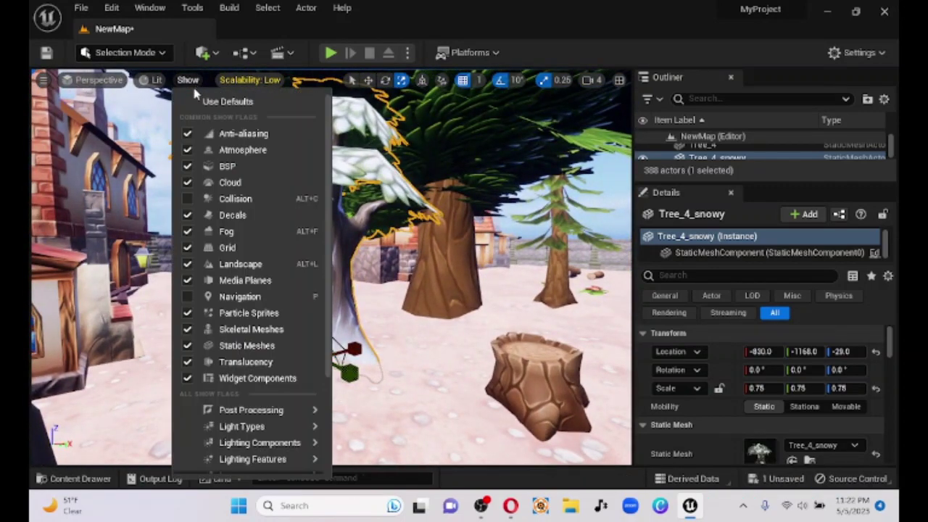
pyautogui.click(248, 205)
pyautogui.moveTo(391, 359); pyautogui.dragTo(397, 330)
pyautogui.moveTo(397, 330); pyautogui.dragTo(431, 348, button='right')
pyautogui.moveTo(304, 294); pyautogui.dragTo(295, 292)
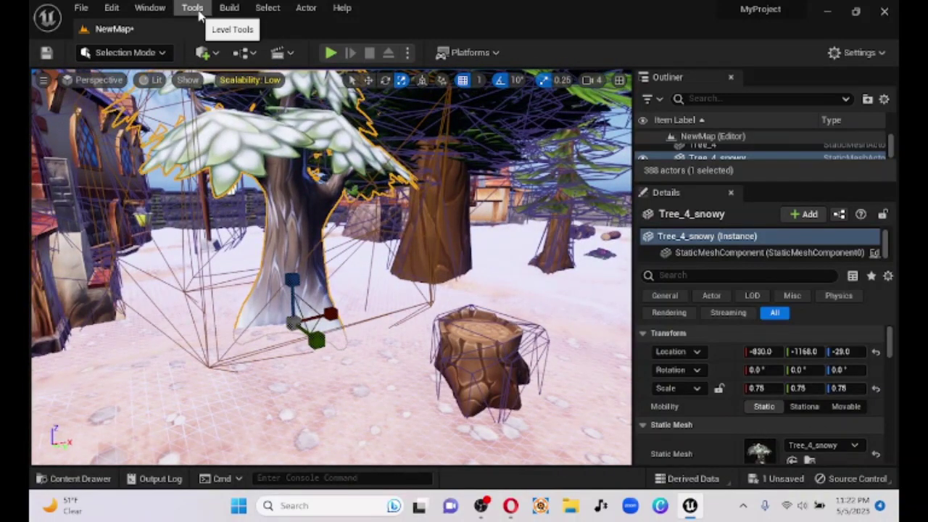
pyautogui.click(190, 79)
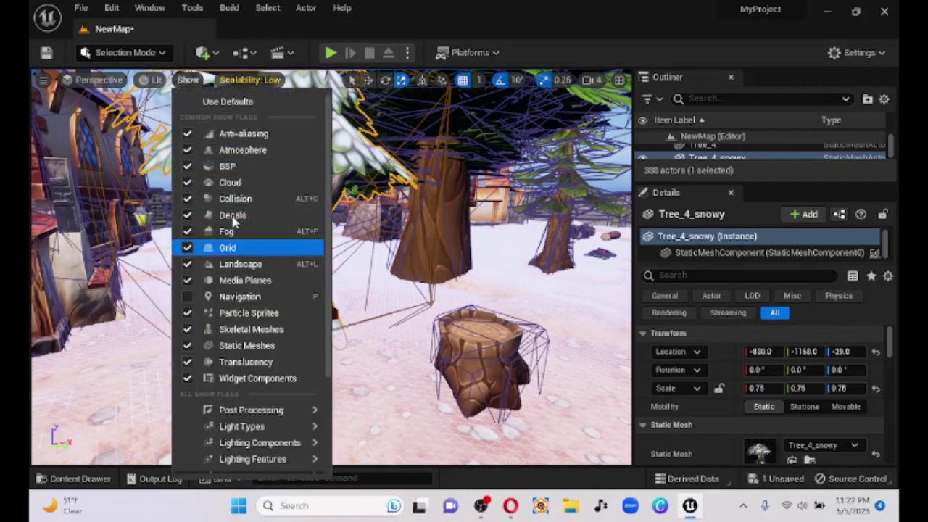
pyautogui.click(233, 205)
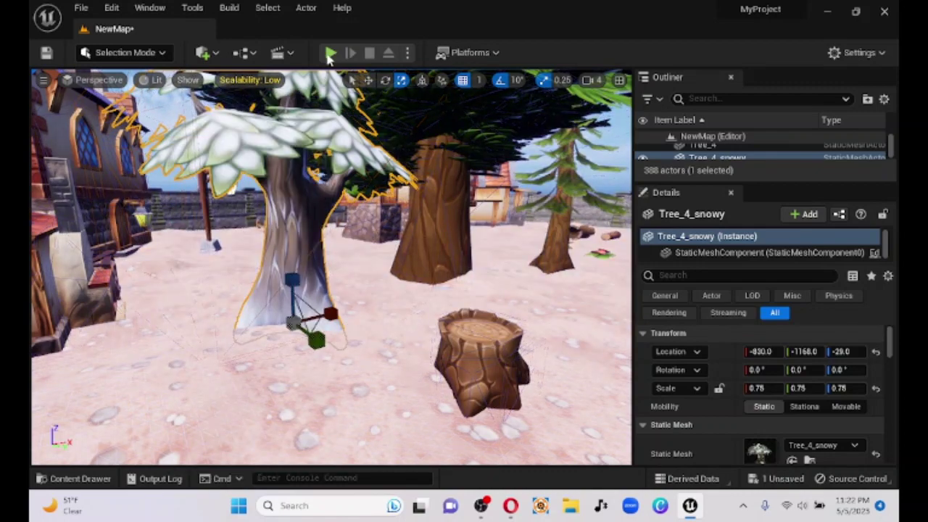
# Play the level, walk the character into the snowy tree to test its collision, and end the play session.
pyautogui.hotkey('alt', 'p')
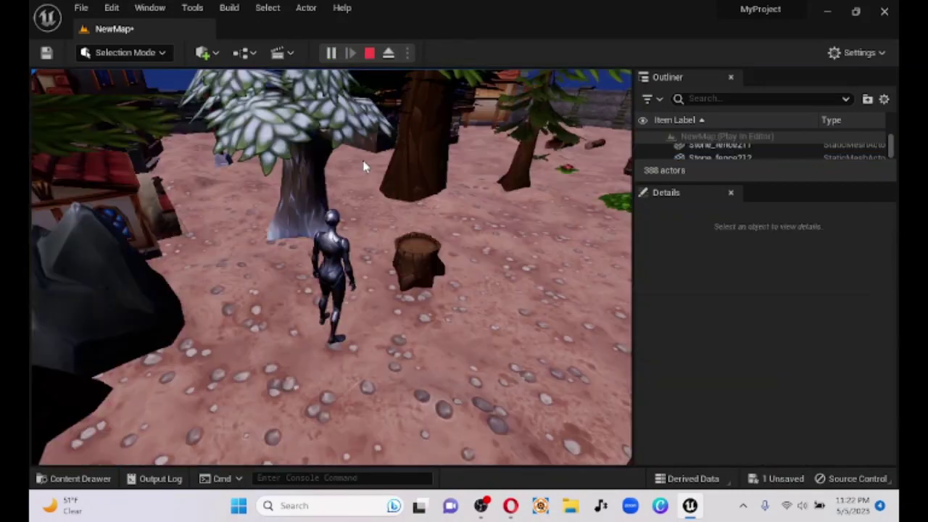
pyautogui.click(353, 166)
pyautogui.press('w')
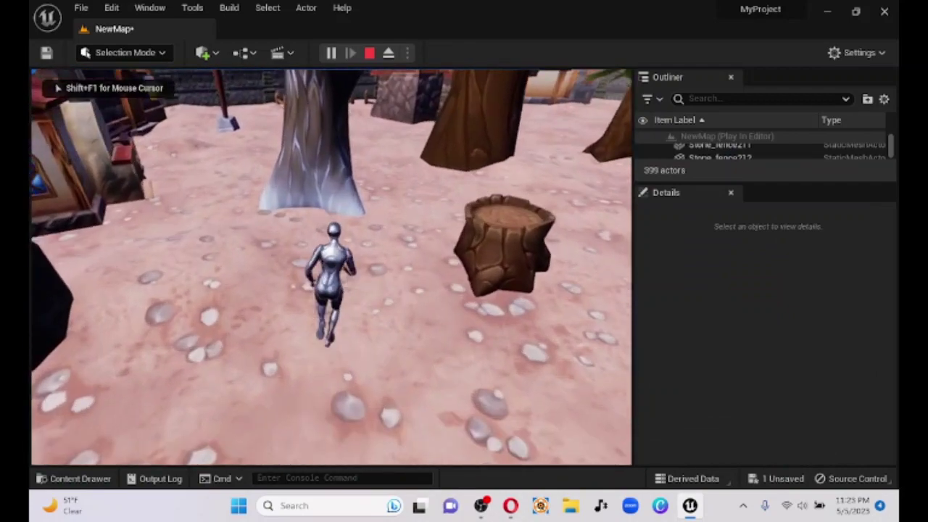
pyautogui.press('a')
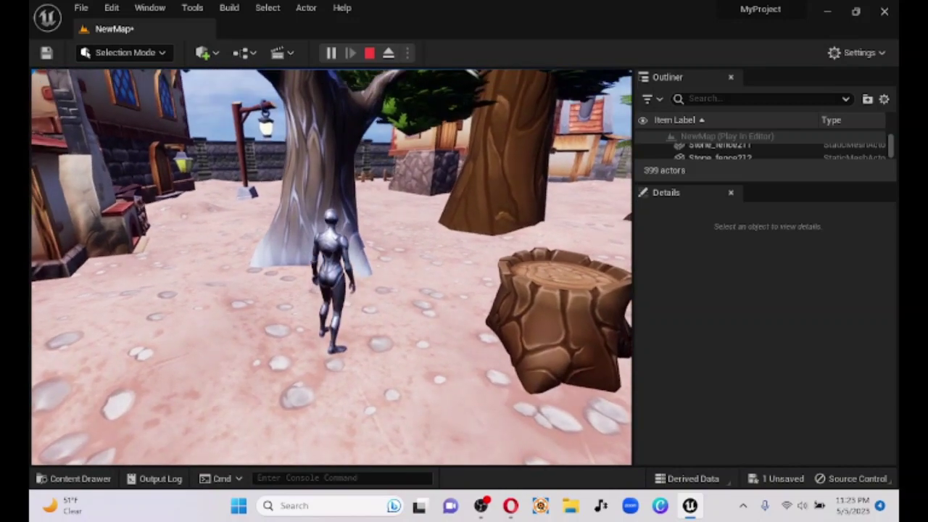
pyautogui.press('Escape')
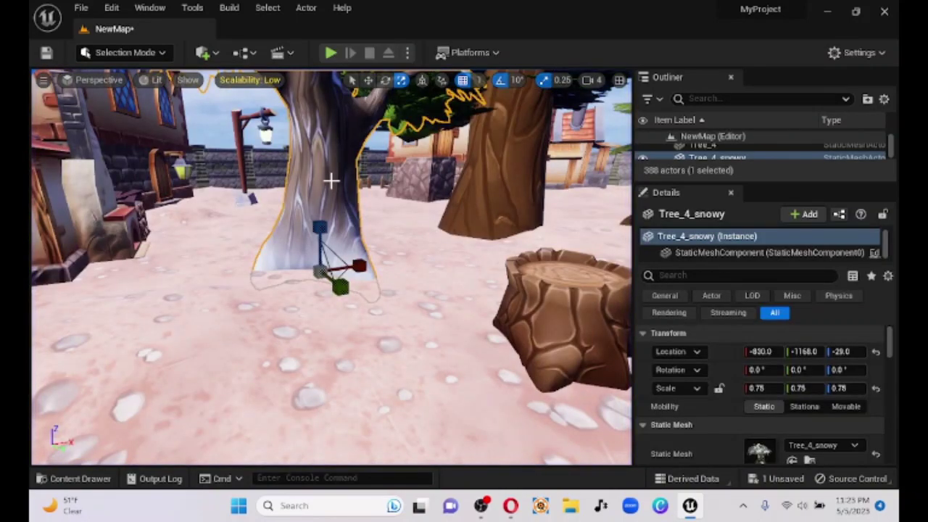
# Locate the source asset of the snowy tree in the project content from the tree placed in the level.
pyautogui.click(330, 181)
pyautogui.click(326, 181)
pyautogui.rightClick(324, 181)
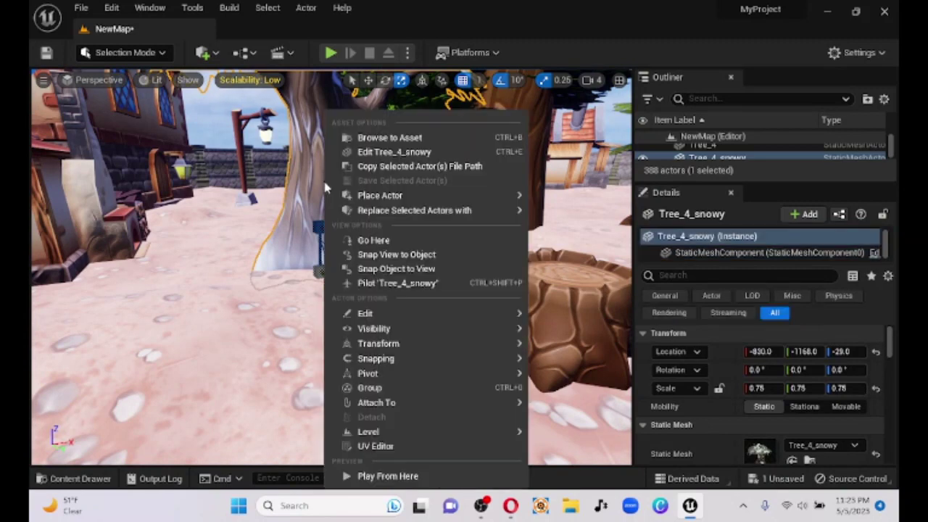
pyautogui.click(377, 139)
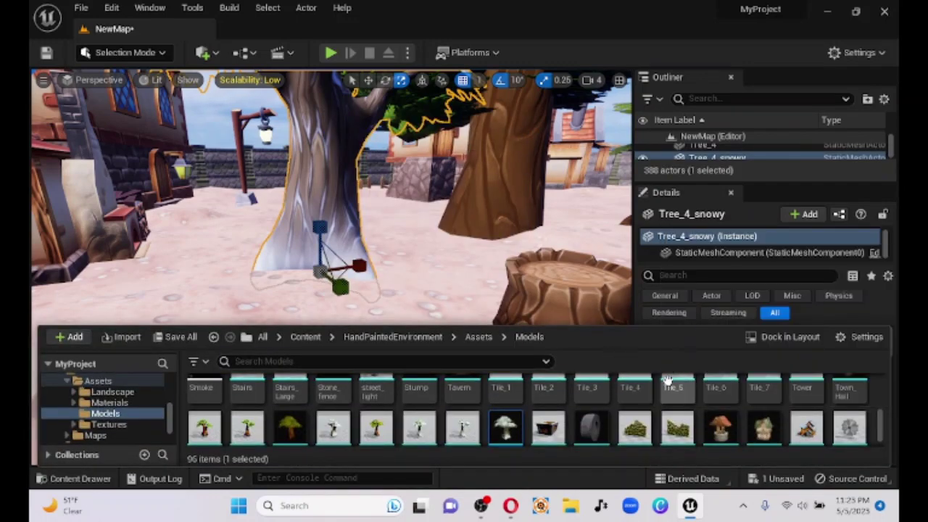
pyautogui.moveTo(506, 428)
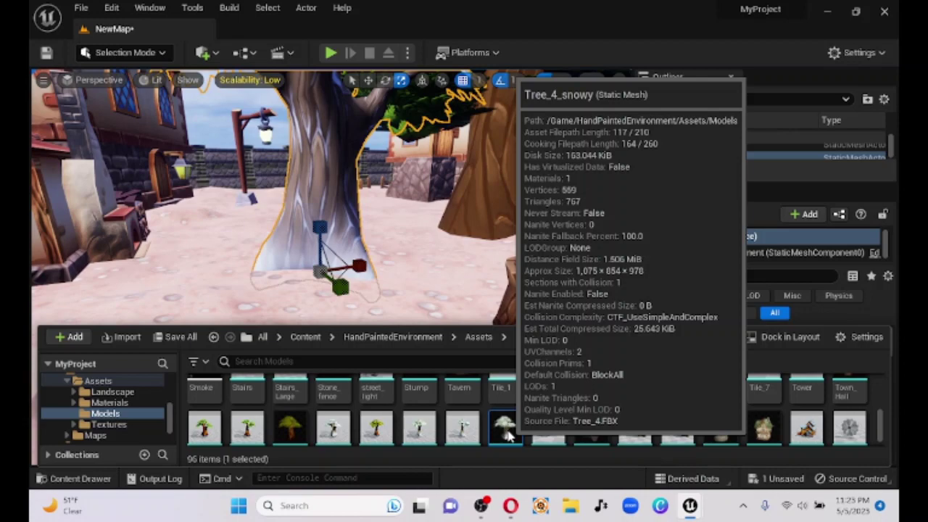
# Open the Tree_4_snowy static mesh for editing and display its simple collision around the tree.
pyautogui.doubleClick(506, 429)
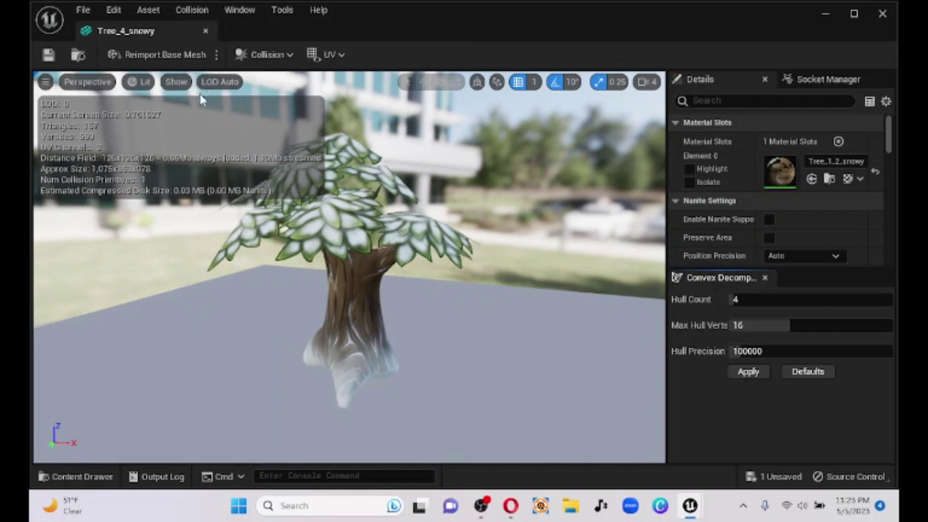
pyautogui.click(177, 82)
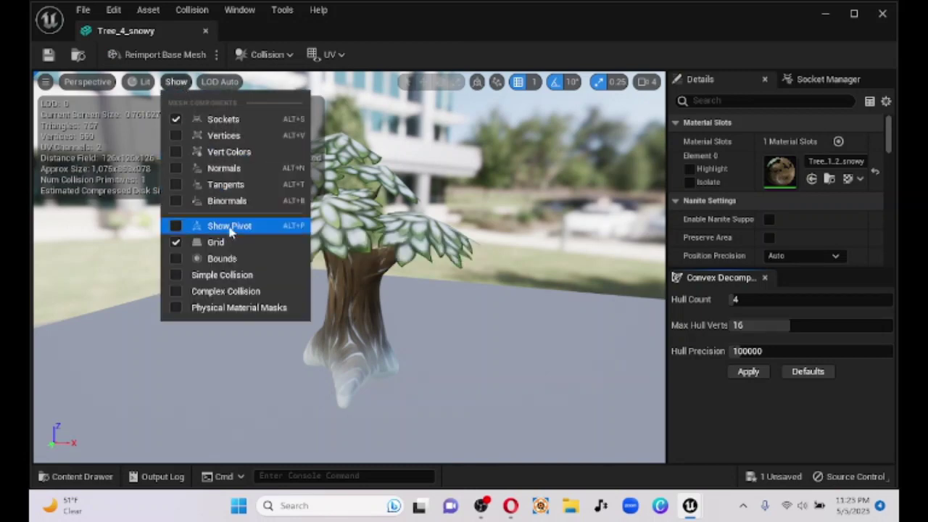
pyautogui.click(227, 277)
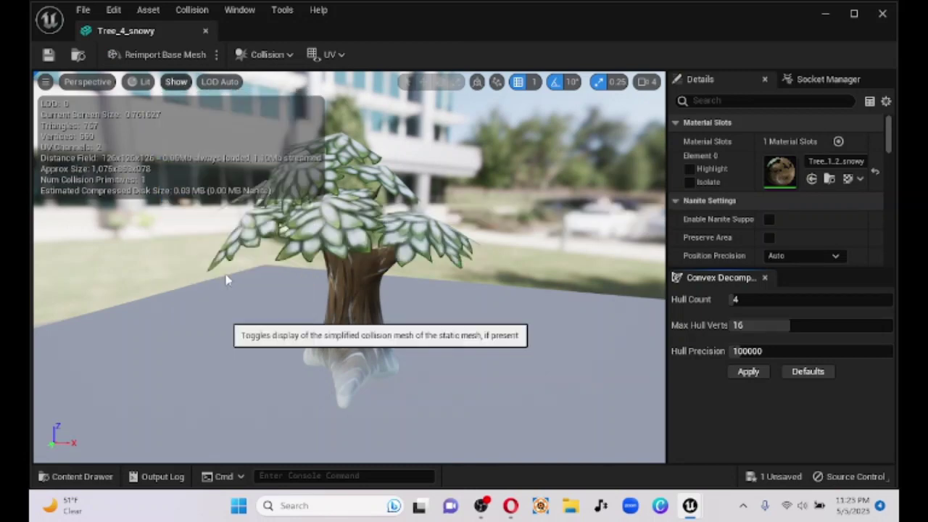
pyautogui.moveTo(551, 327); pyautogui.dragTo(501, 294, button='right')
pyautogui.moveTo(522, 305); pyautogui.dragTo(530, 311)
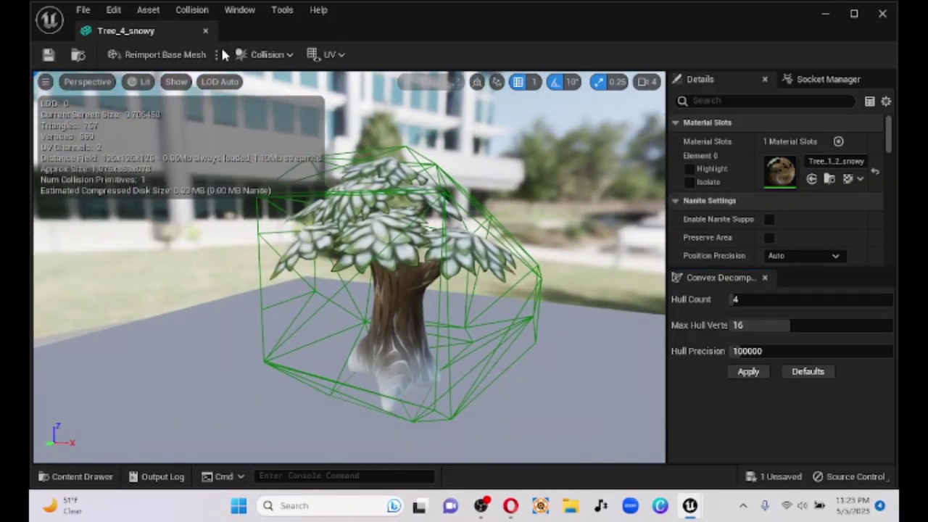
# Replace the mesh's existing collision with a box simplified collision and convert the box to convex.
pyautogui.click(263, 55)
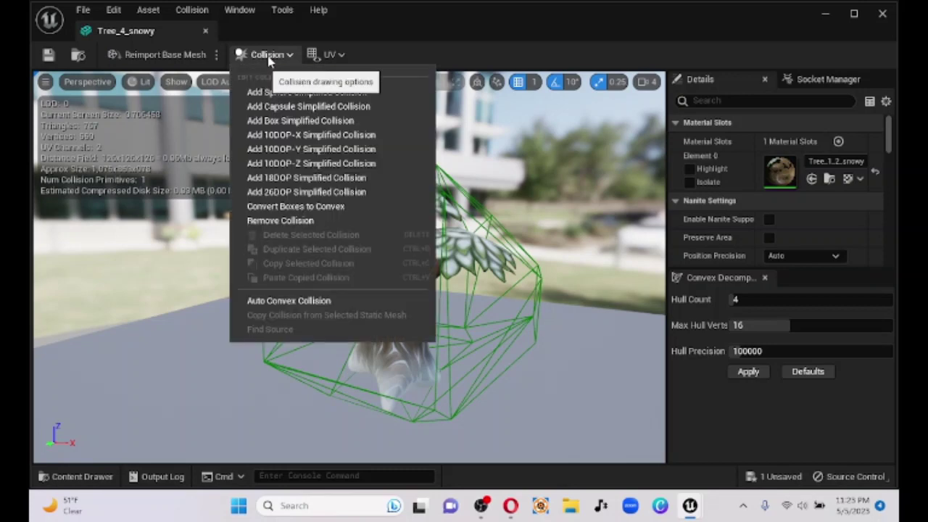
pyautogui.click(292, 220)
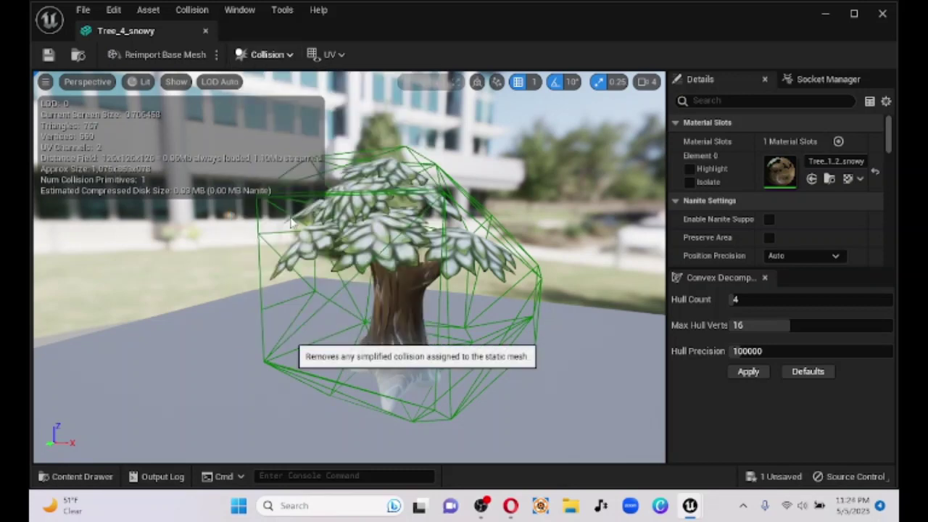
pyautogui.click(273, 56)
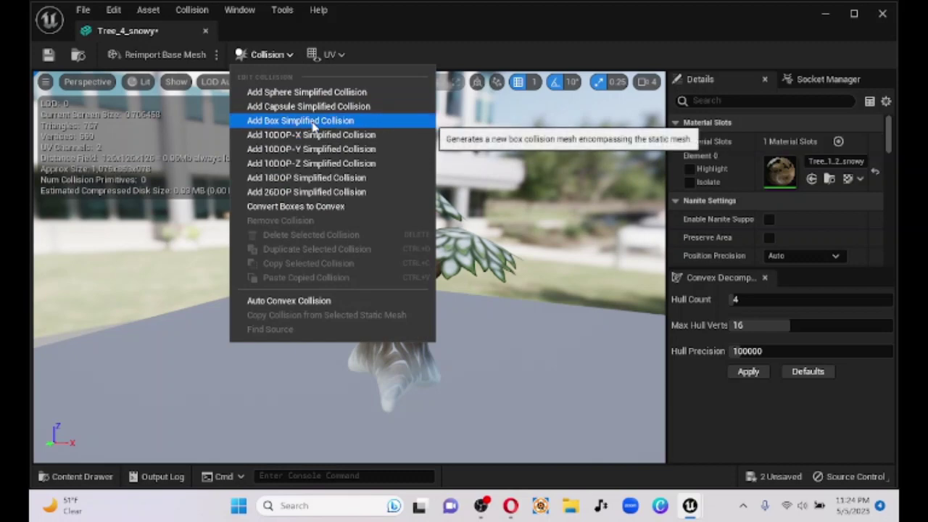
pyautogui.click(315, 128)
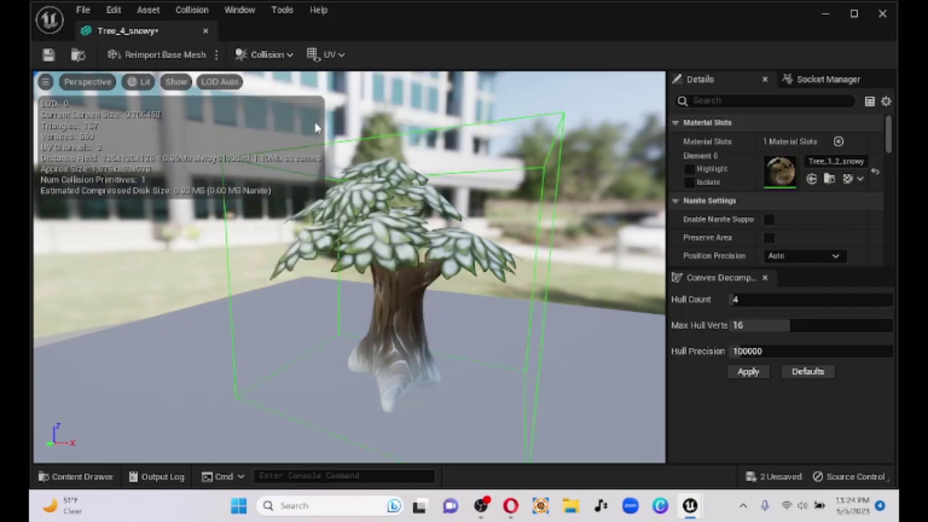
pyautogui.click(268, 54)
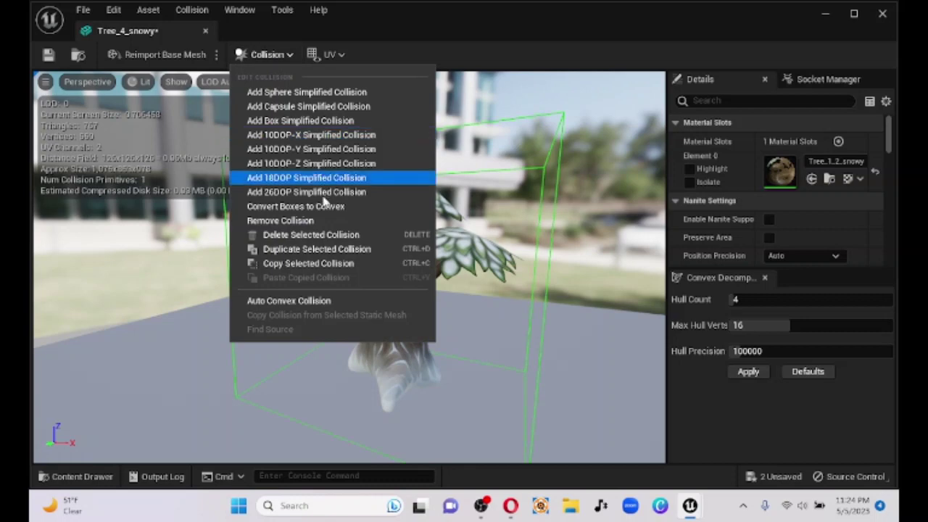
pyautogui.click(325, 207)
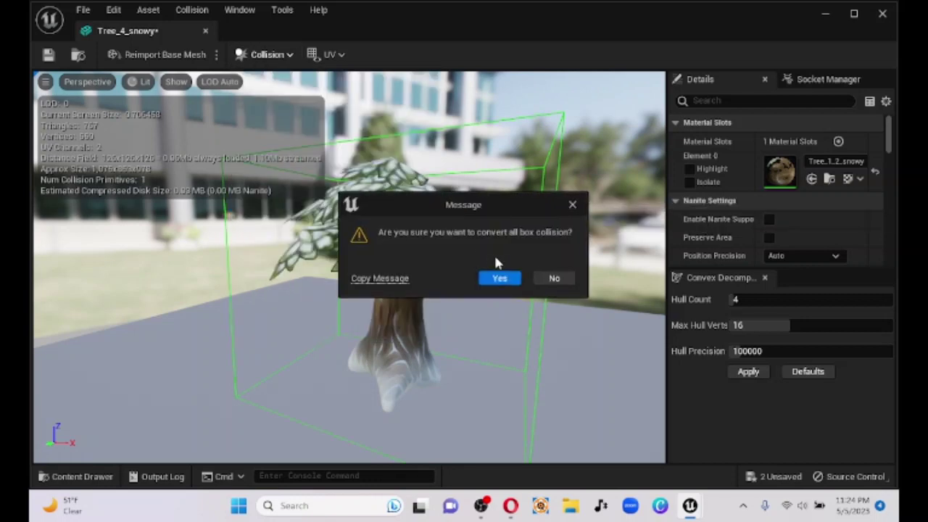
pyautogui.click(504, 284)
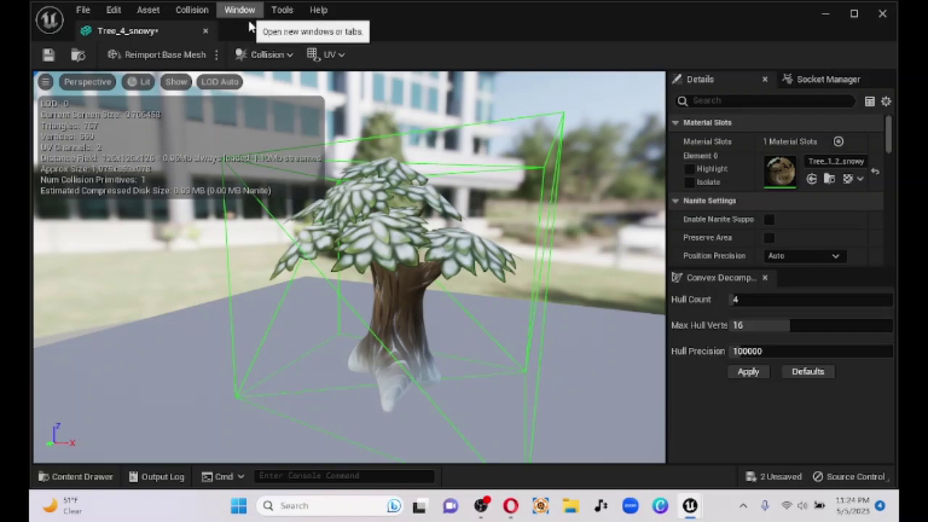
# Generate auto convex collision for the snowy tree with hull count 36, max hull verts 26 and hull precision 410000.
pyautogui.click(274, 56)
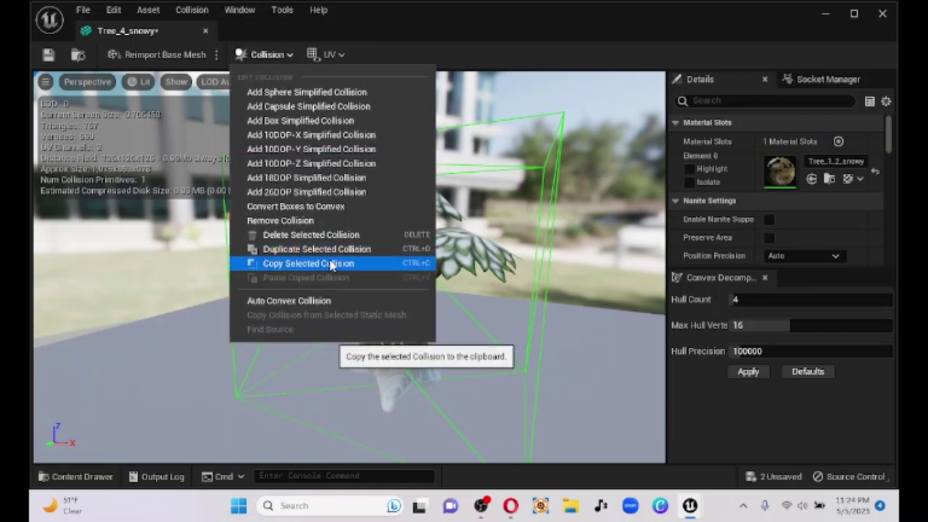
pyautogui.click(324, 302)
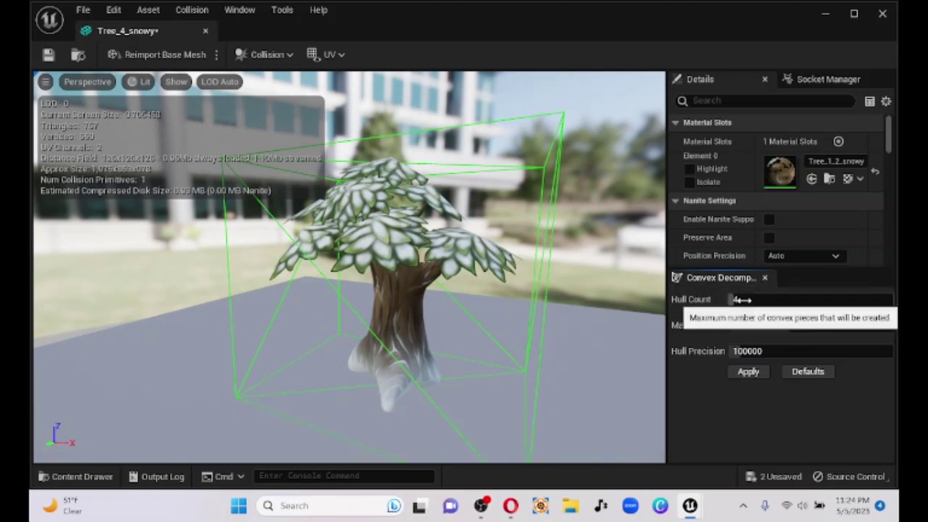
pyautogui.moveTo(739, 299); pyautogui.dragTo(792, 299)
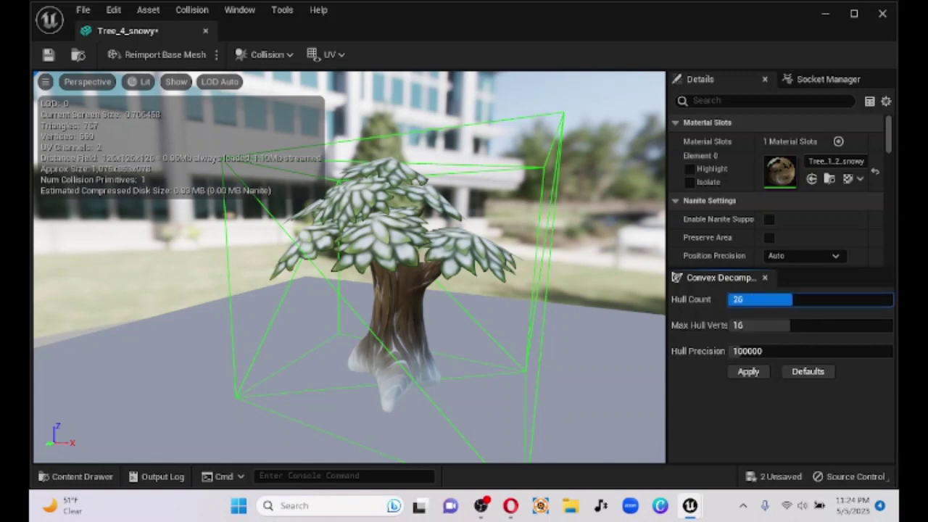
pyautogui.moveTo(831, 299); pyautogui.dragTo(818, 300)
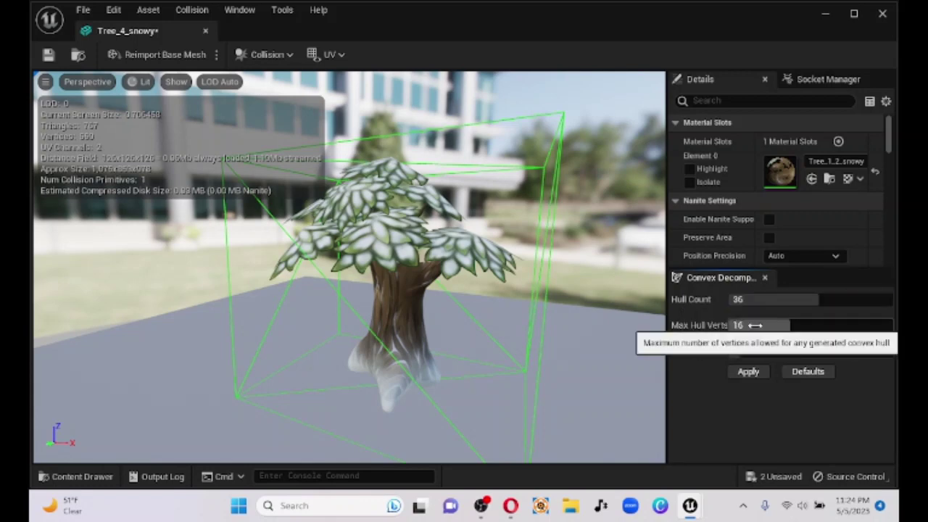
pyautogui.moveTo(758, 326); pyautogui.dragTo(866, 326)
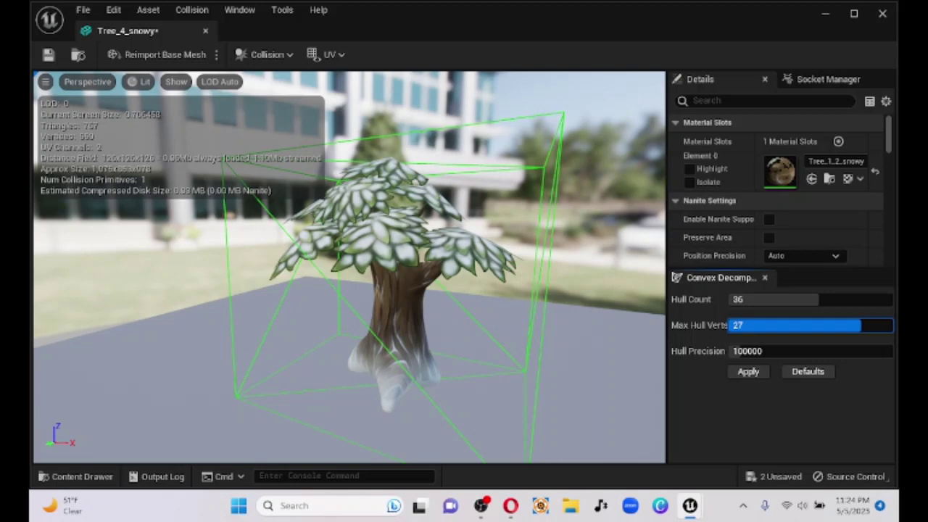
pyautogui.moveTo(866, 325); pyautogui.dragTo(854, 326)
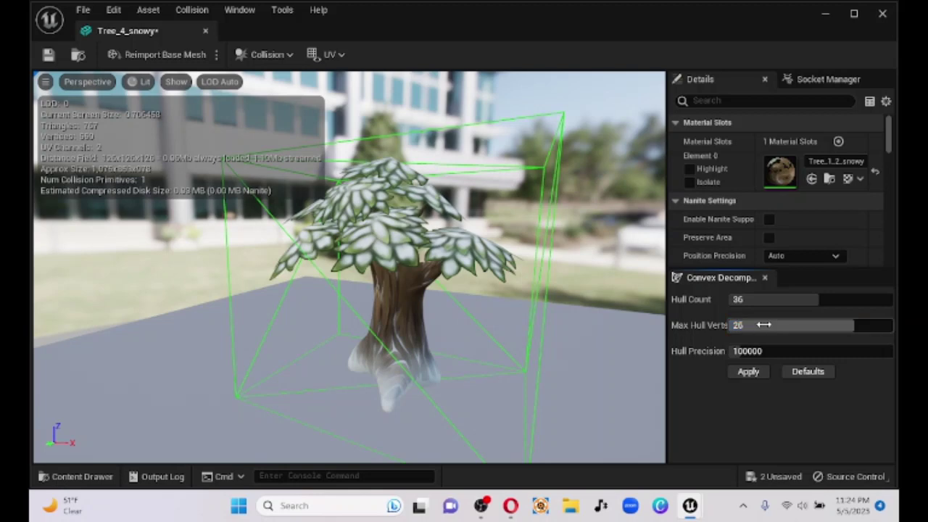
pyautogui.moveTo(733, 351); pyautogui.dragTo(788, 351)
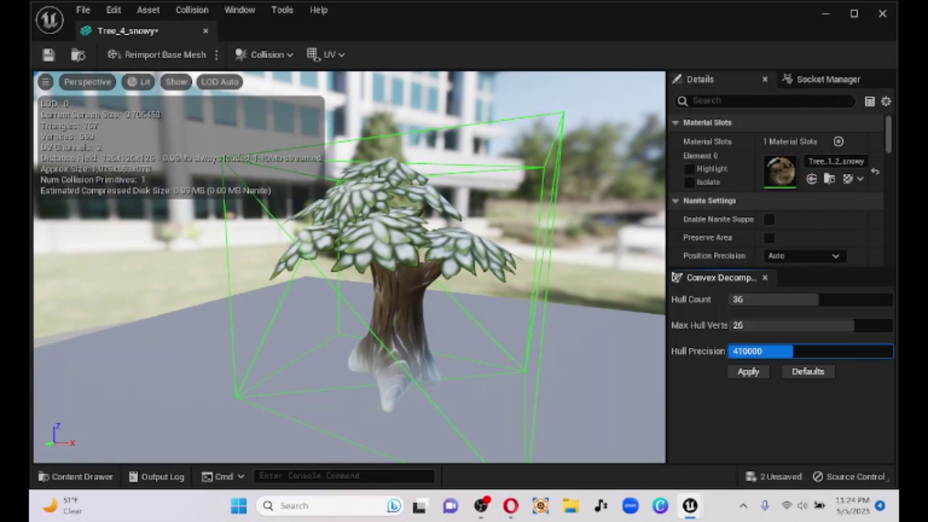
pyautogui.moveTo(792, 351); pyautogui.dragTo(792, 351)
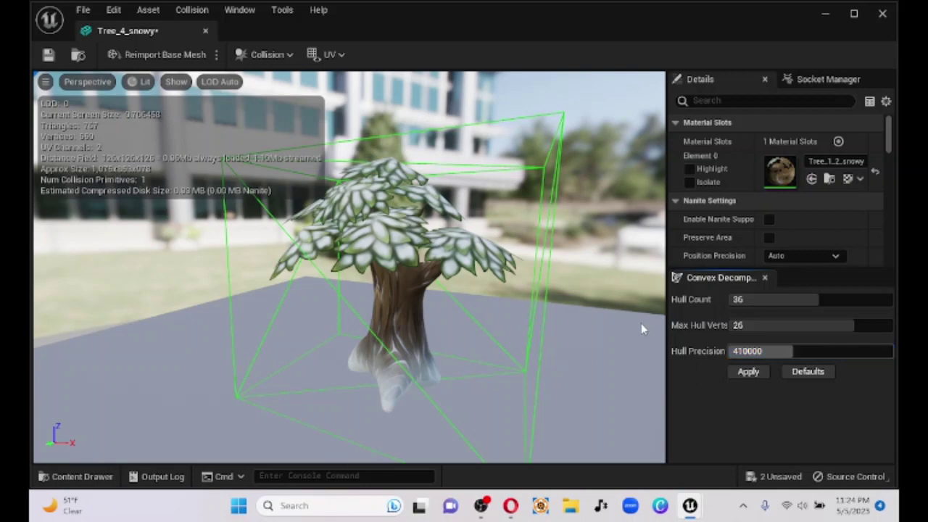
pyautogui.click(751, 374)
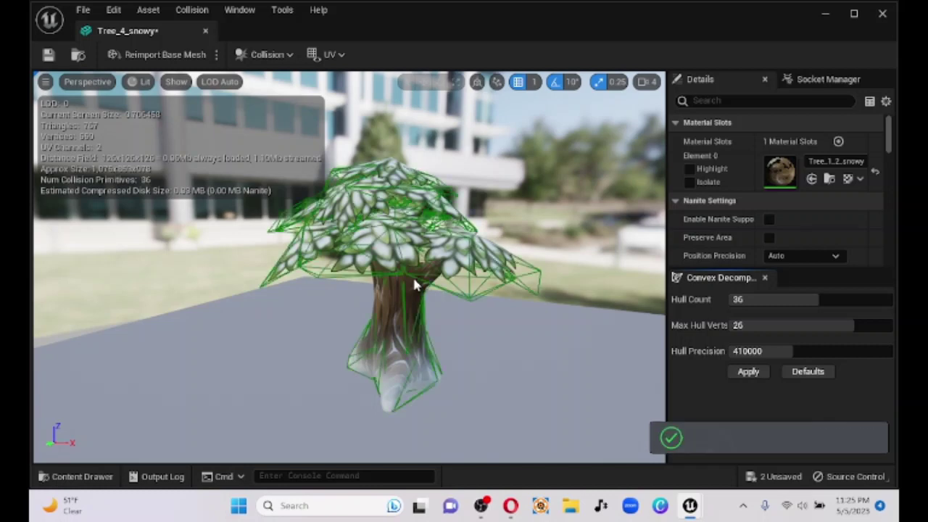
# Inspect the convex collision around the tree's trunk and crown, save the Tree_4_snowy mesh and close its editor.
pyautogui.moveTo(498, 348); pyautogui.dragTo(370, 331)
pyautogui.moveTo(369, 332); pyautogui.dragTo(374, 362, button='right')
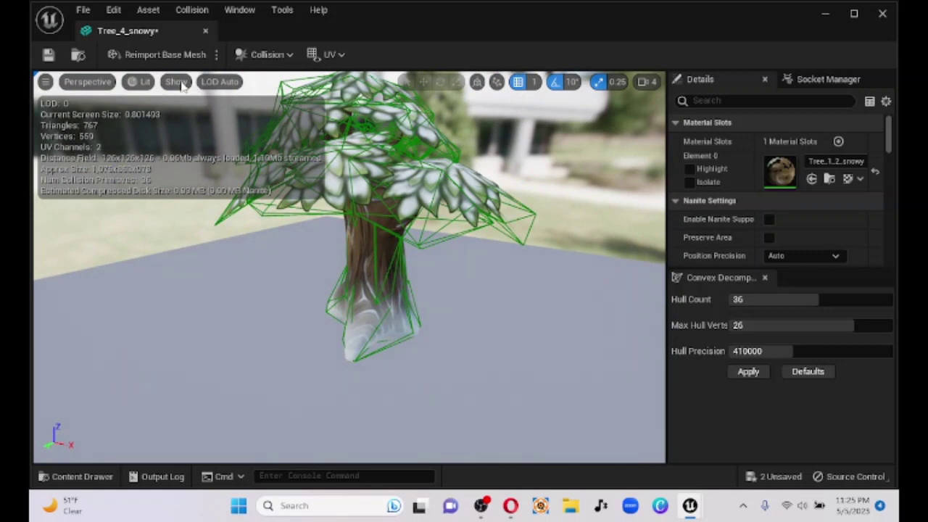
pyautogui.click(48, 56)
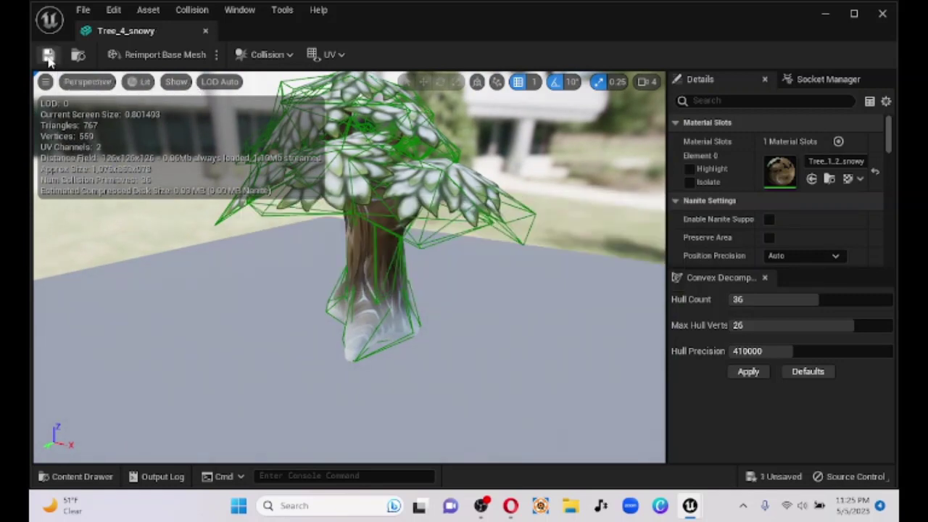
pyautogui.click(206, 33)
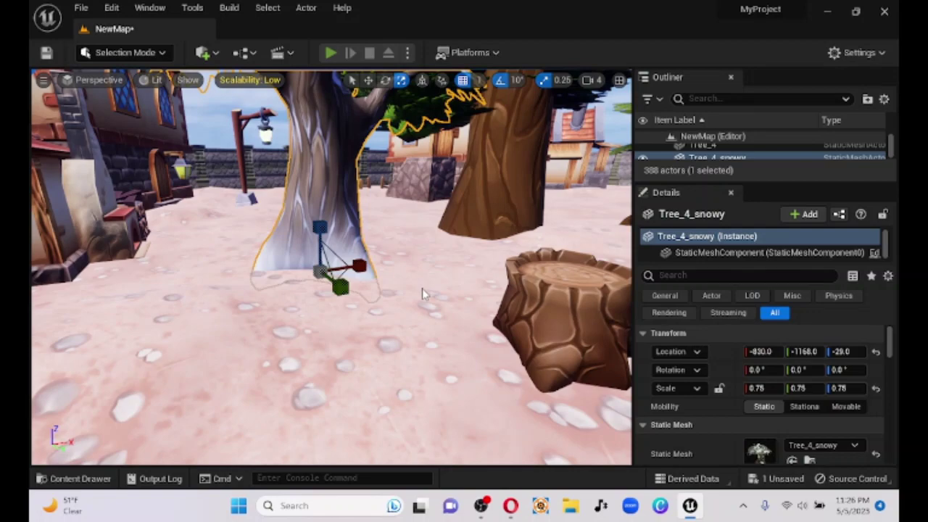
# Play the level and run the character against the snowy tree's trunk from different sides to test the new collision.
pyautogui.hotkey('alt', 'p')
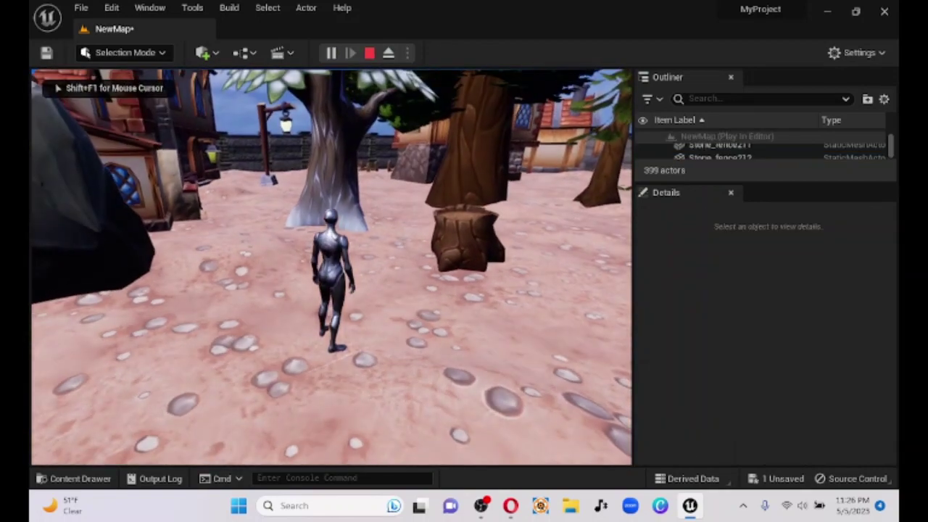
pyautogui.press('w')
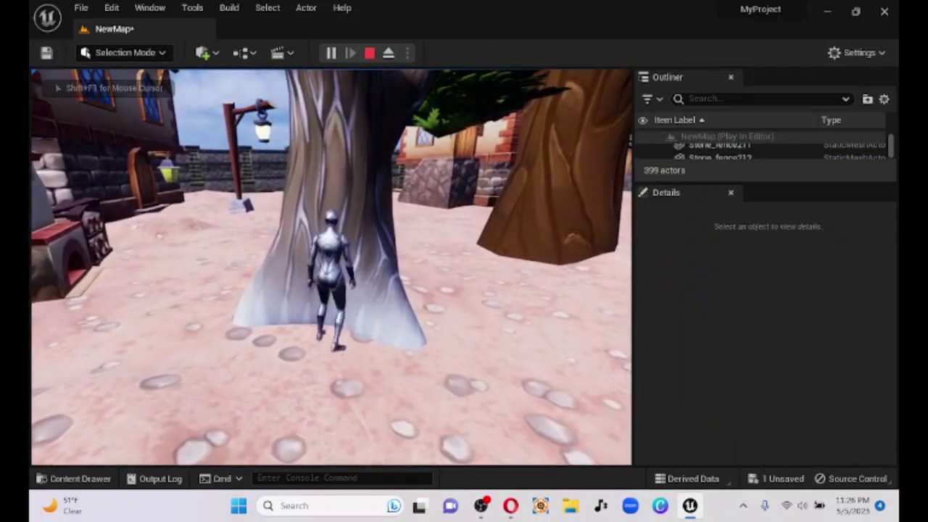
pyautogui.press('a')
pyautogui.press('w')
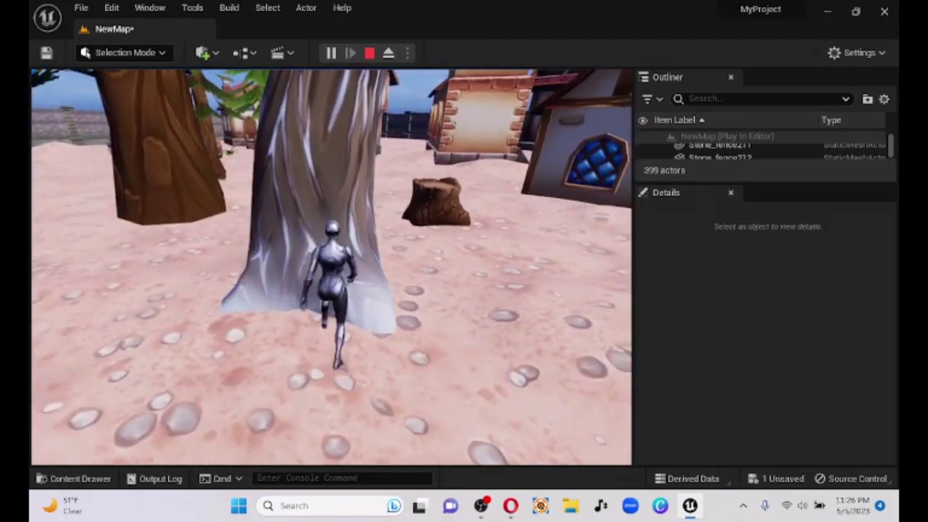
pyautogui.press('w')
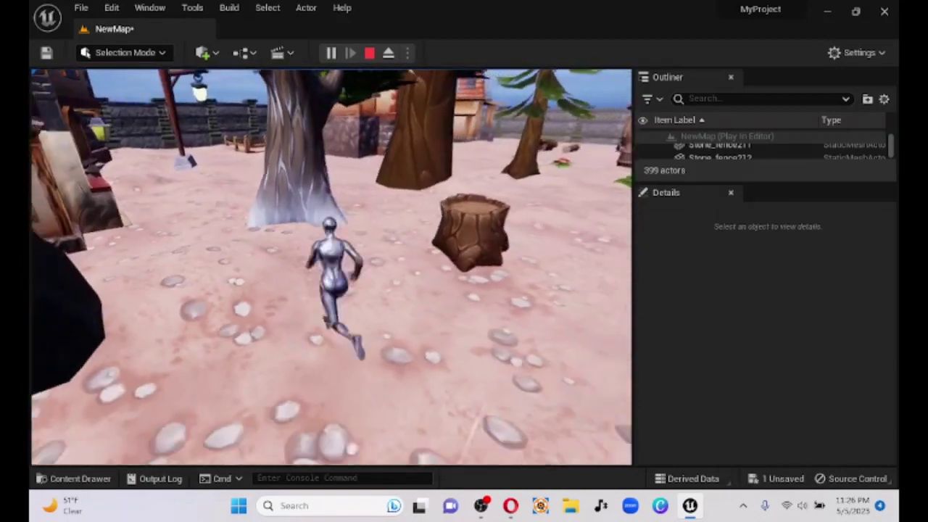